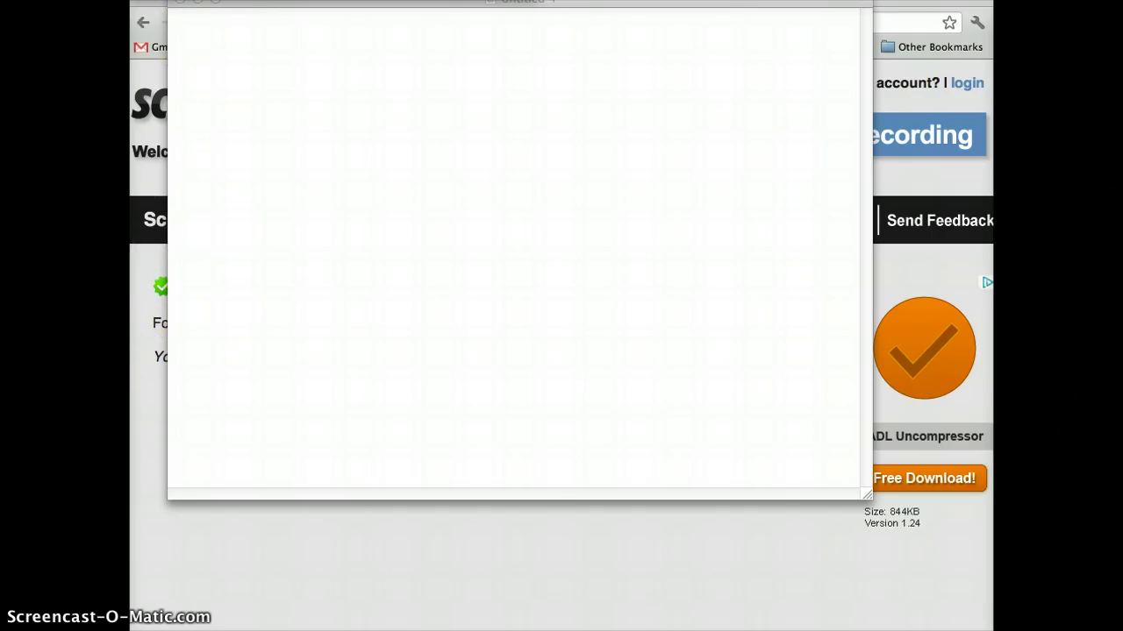
# Step: Draw a short horizontal segment in the upper-left part of the blank sketch
pyautogui.click(227, 67)
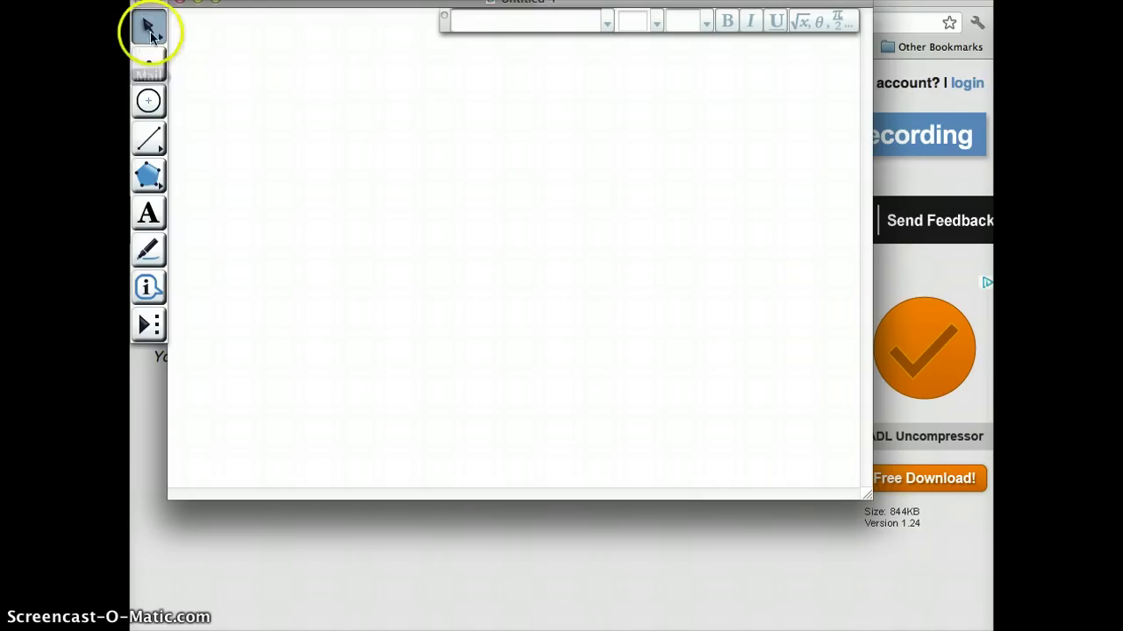
pyautogui.click(151, 143)
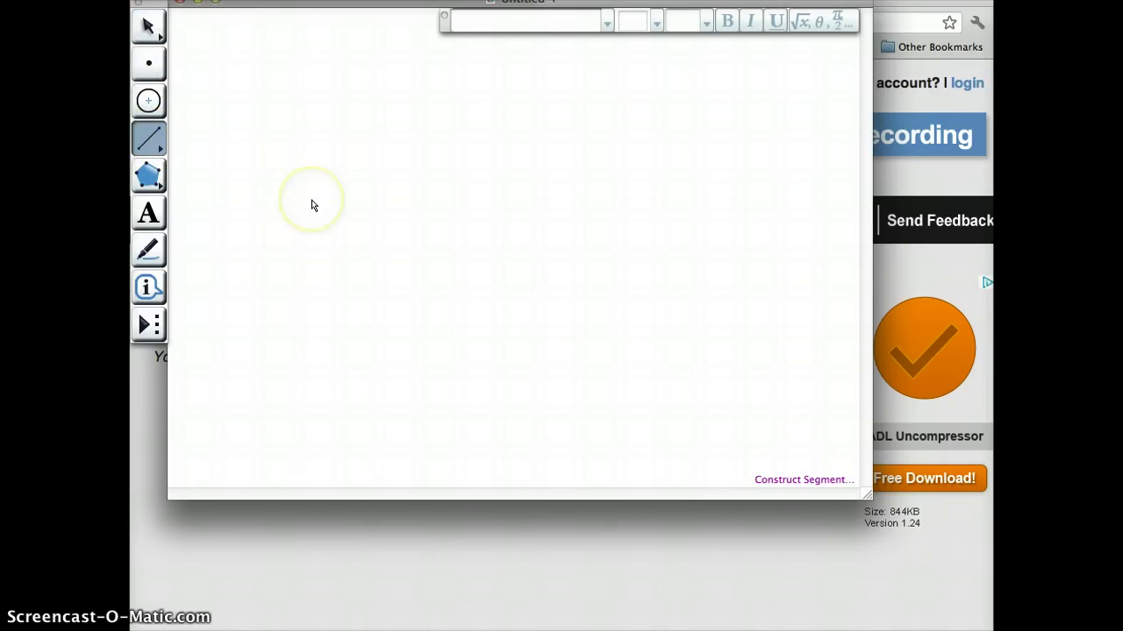
pyautogui.moveTo(312, 201); pyautogui.dragTo(409, 201)
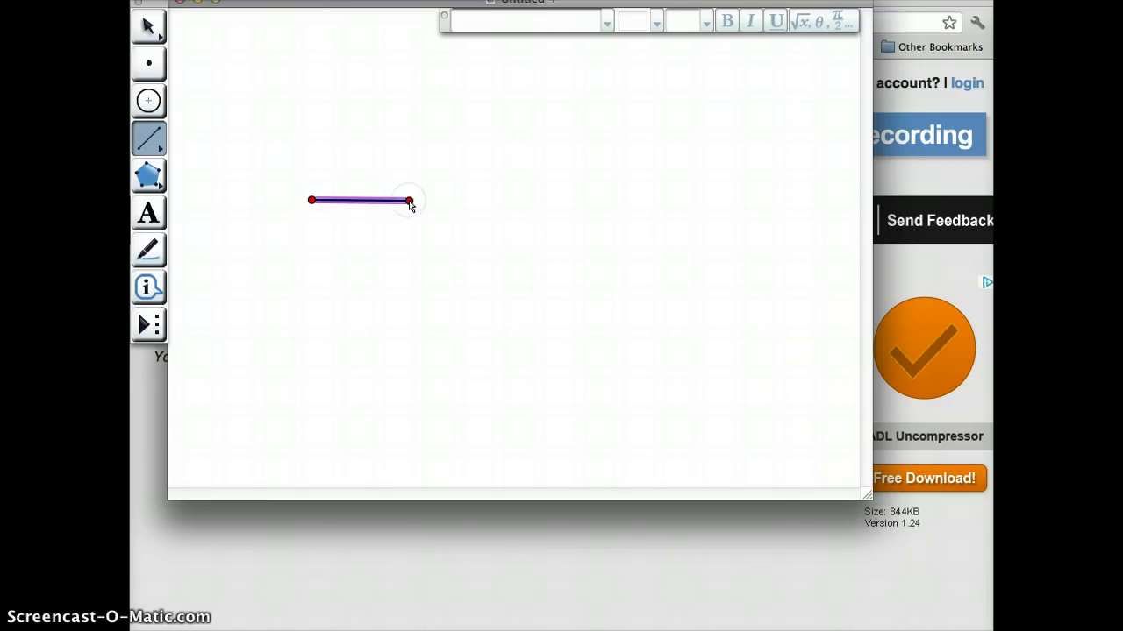
# Step: Draw a closed freehand squiggle with the Marker from the segment's right endpoint, and construct a small circle touching its lower-right edge
pyautogui.click(149, 251)
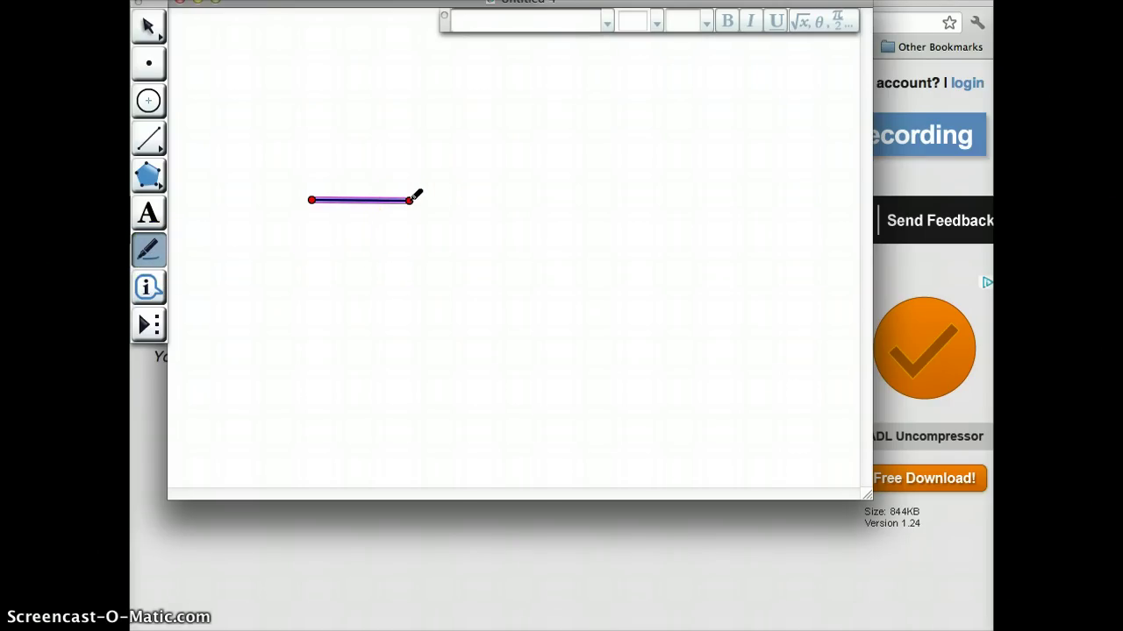
pyautogui.moveTo(413, 199)
pyautogui.mouseDown()
pyautogui.moveTo(457, 176)
pyautogui.moveTo(451, 199)
pyautogui.moveTo(464, 211)
pyautogui.moveTo(450, 221)
pyautogui.moveTo(466, 238)
pyautogui.moveTo(433, 230)
pyautogui.moveTo(428, 253)
pyautogui.moveTo(406, 251)
pyautogui.moveTo(418, 233)
pyautogui.mouseUp()
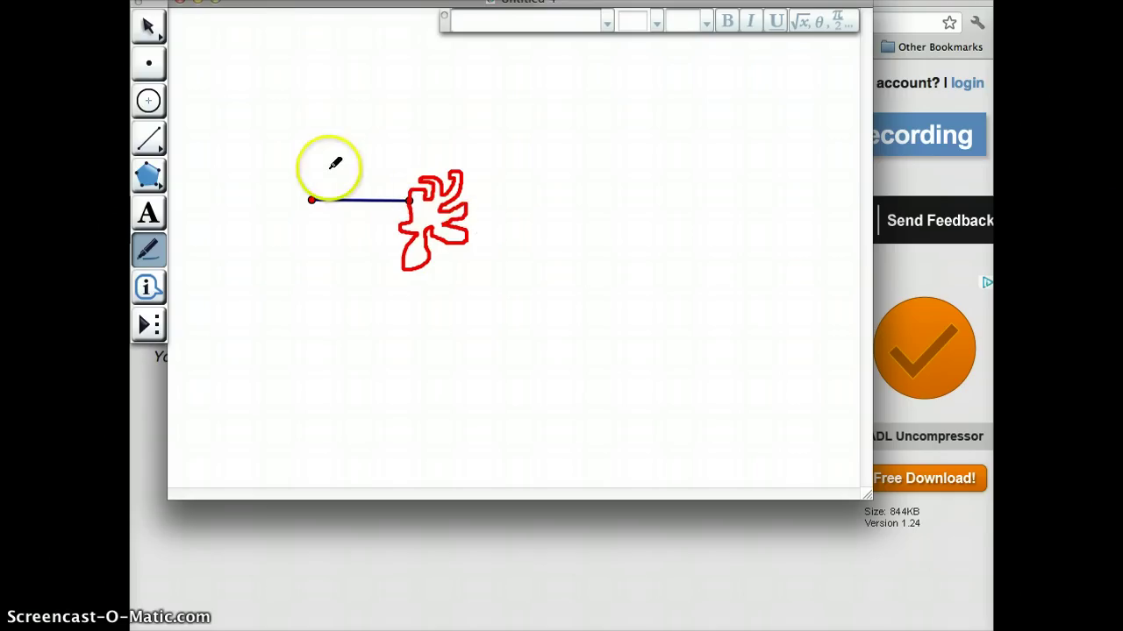
pyautogui.click(148, 100)
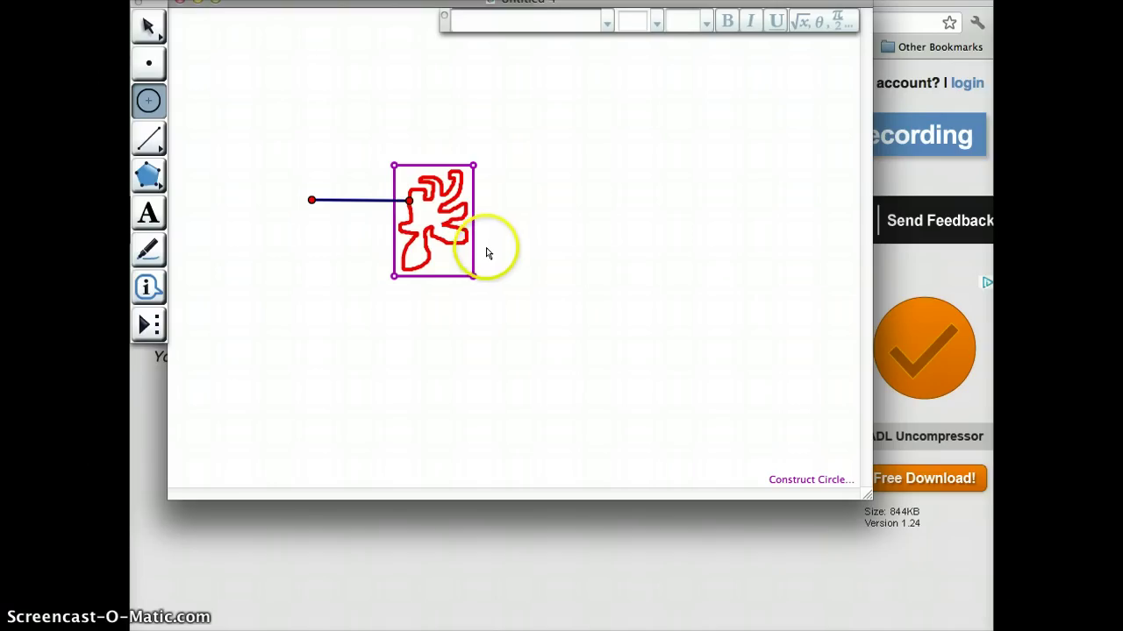
pyautogui.moveTo(484, 247); pyautogui.dragTo(469, 247)
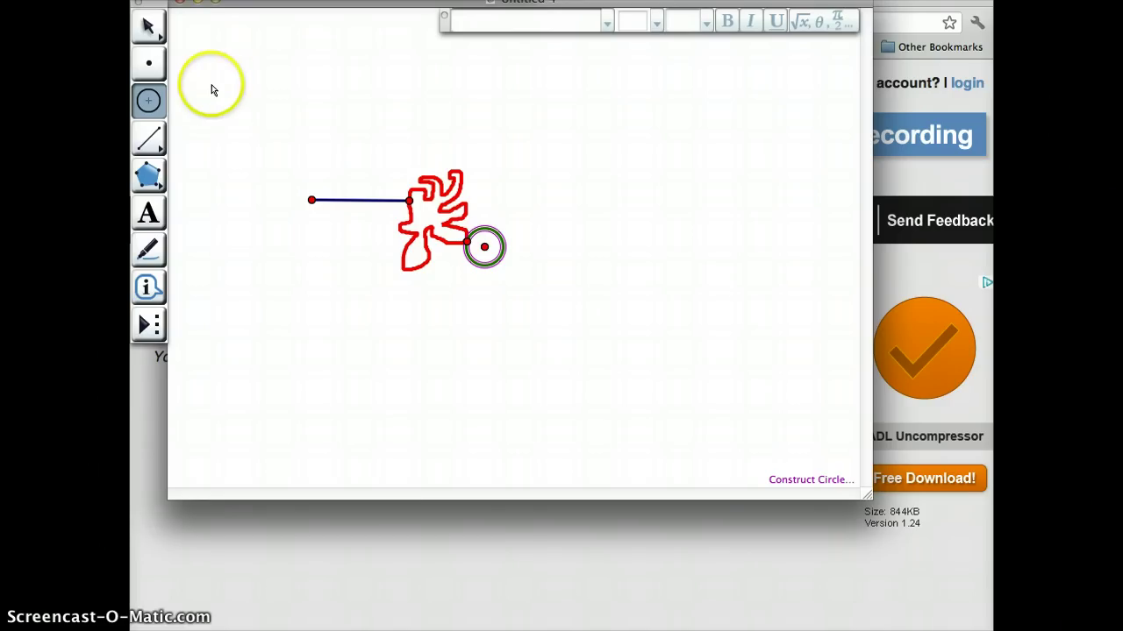
# Step: Hide the circle's center point, its radius point and the segment's right endpoint, keeping the left endpoint visible
pyautogui.click(149, 29)
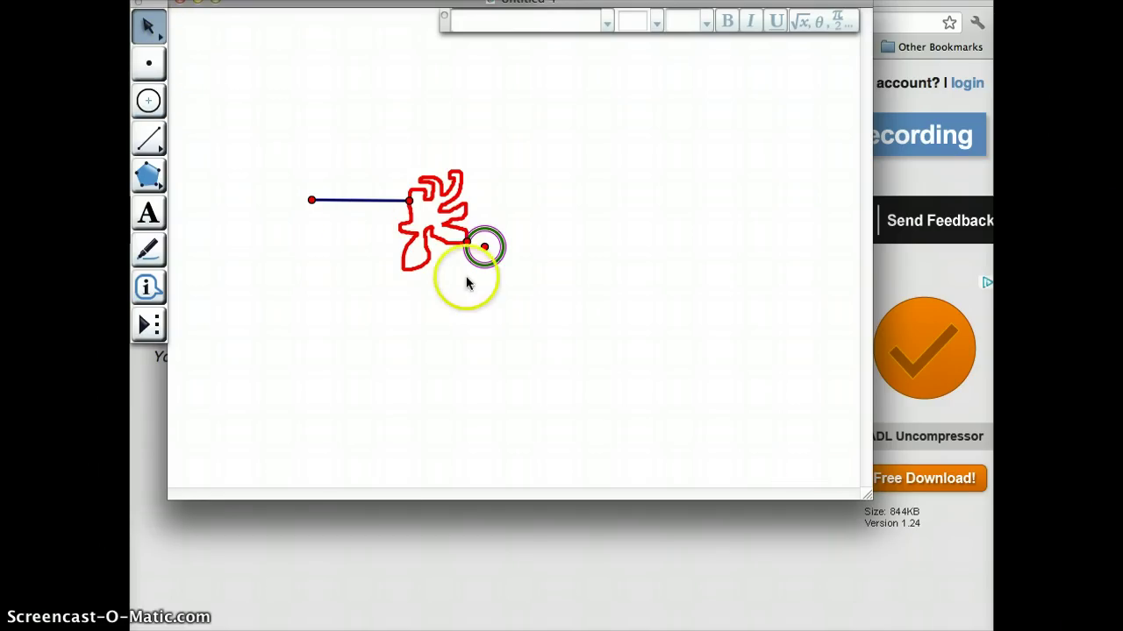
pyautogui.click(498, 261)
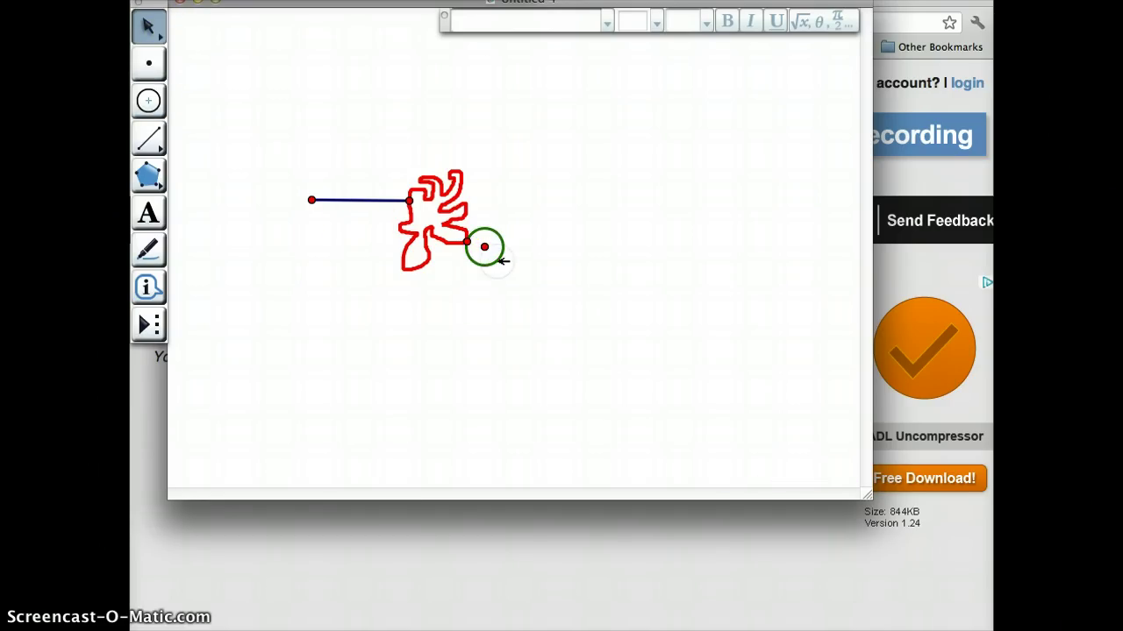
pyautogui.click(484, 248)
pyautogui.click(411, 200)
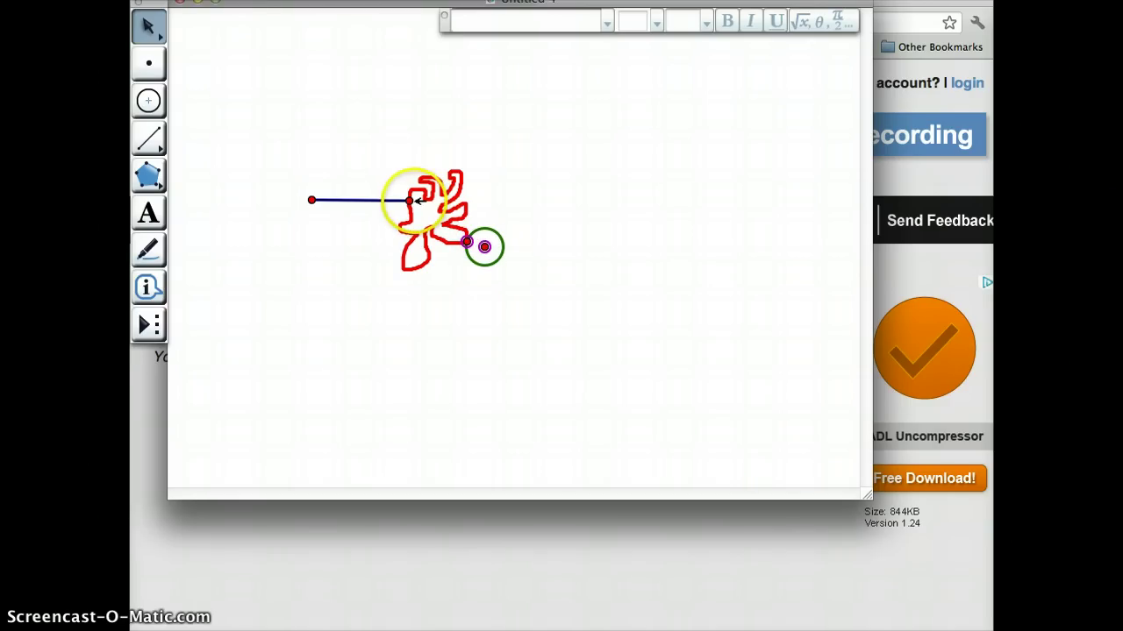
pyautogui.click(346, 195)
pyautogui.click(312, 200)
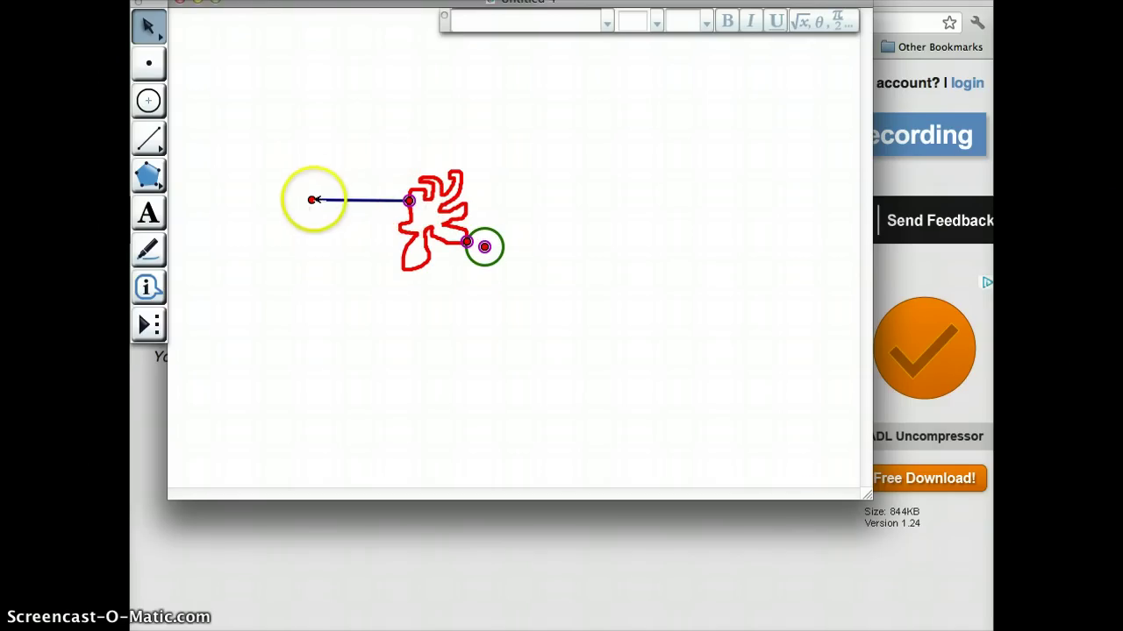
pyautogui.click(351, 183)
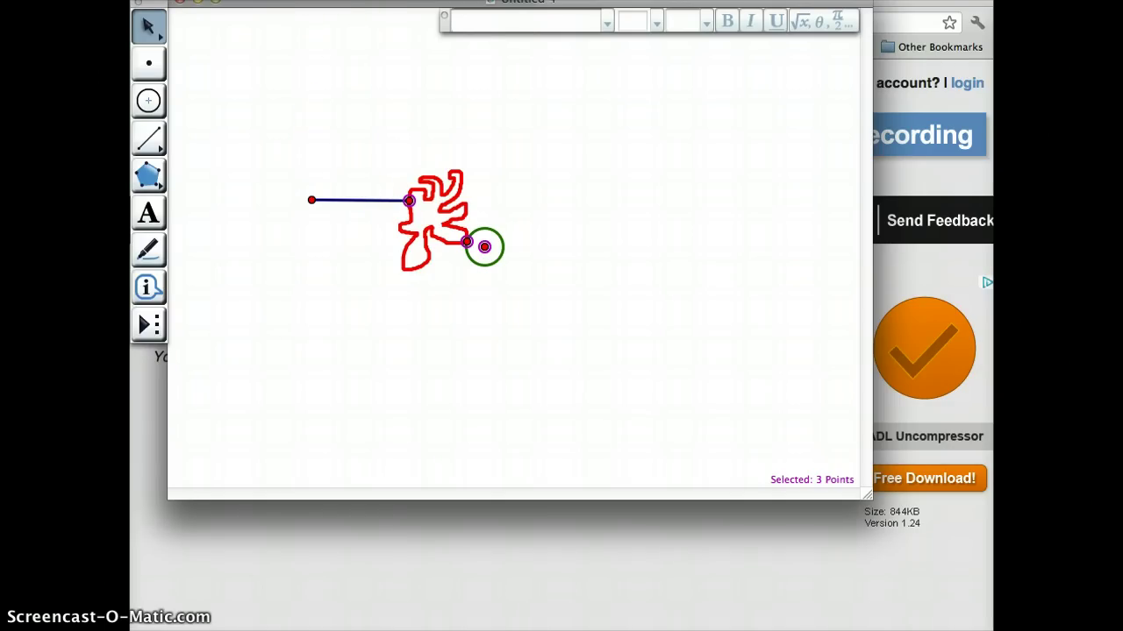
pyautogui.click(307, 1)
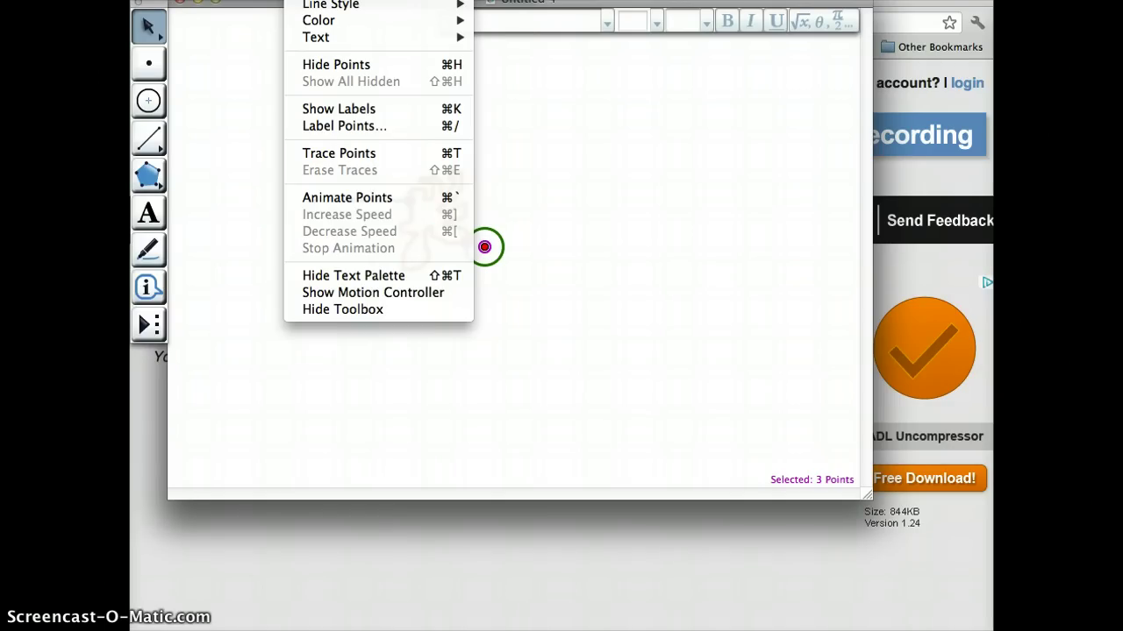
pyautogui.click(345, 67)
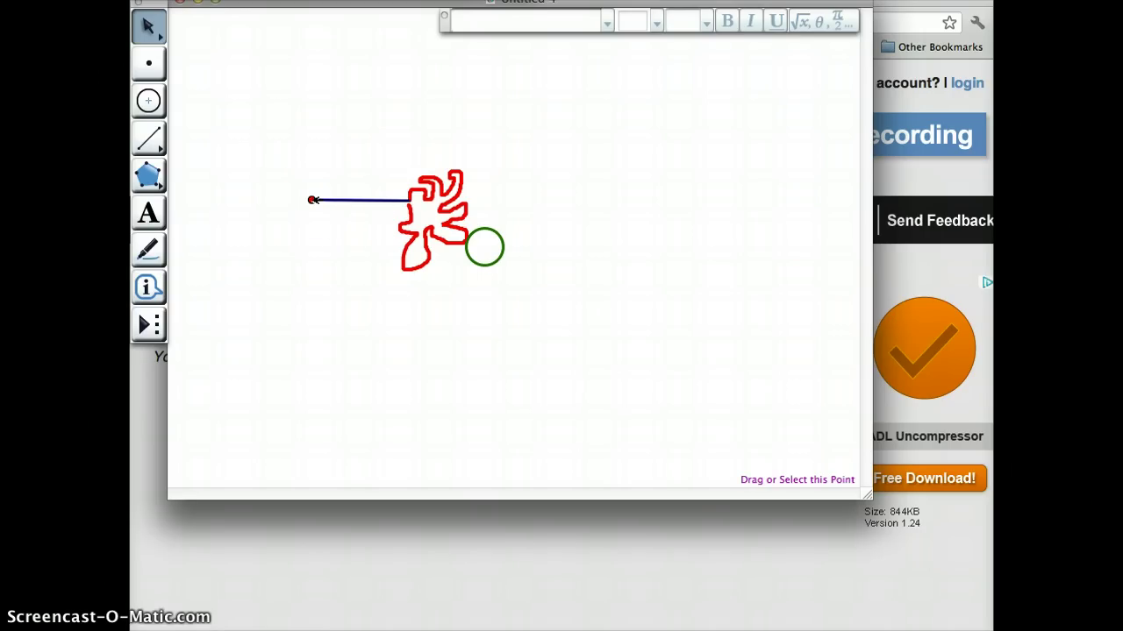
# Step: Rotate the segment, freehand drawing and circle by a fixed angle of 45° about the segment's left endpoint
pyautogui.click(313, 200)
pyautogui.click(282, 147)
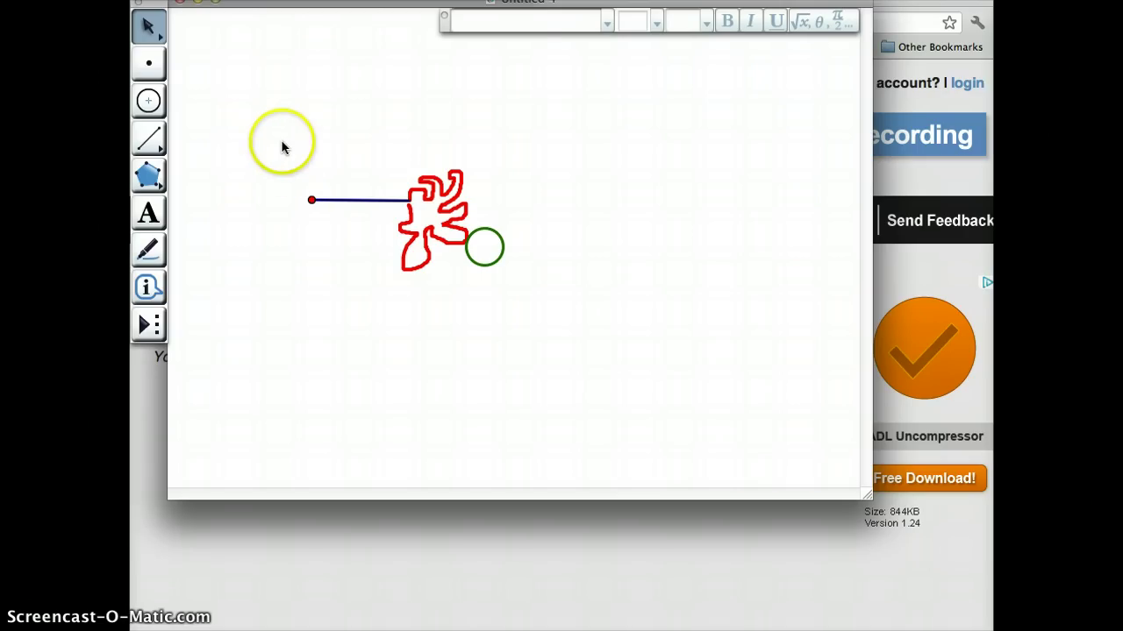
pyautogui.moveTo(282, 147)
pyautogui.mouseDown()
pyautogui.moveTo(409, 251)
pyautogui.moveTo(522, 292)
pyautogui.mouseUp()
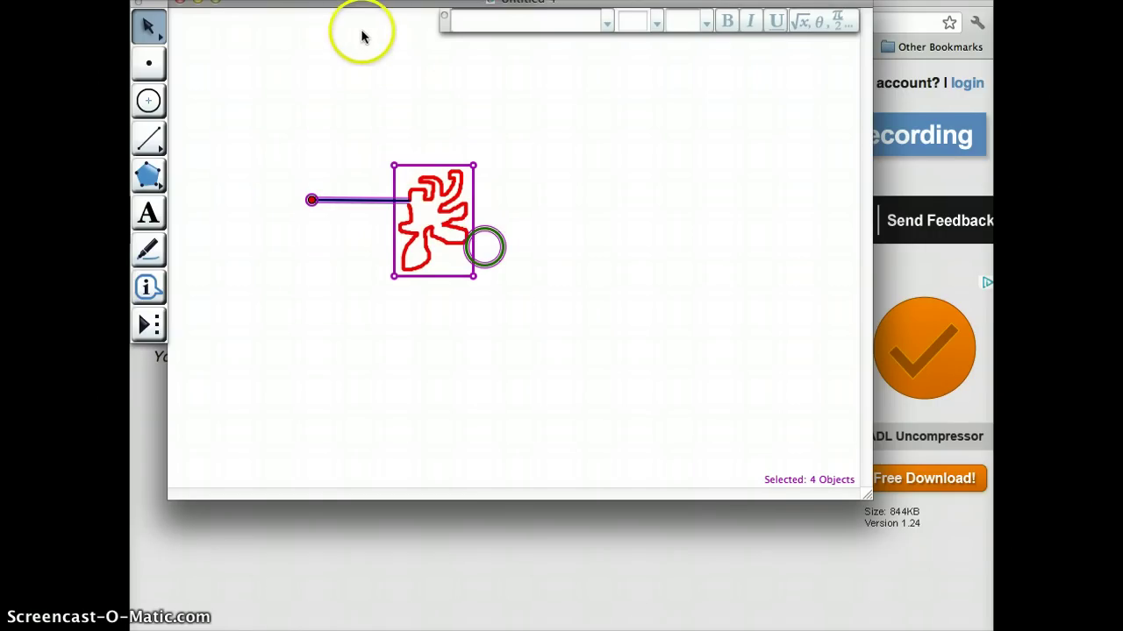
pyautogui.click(449, 0)
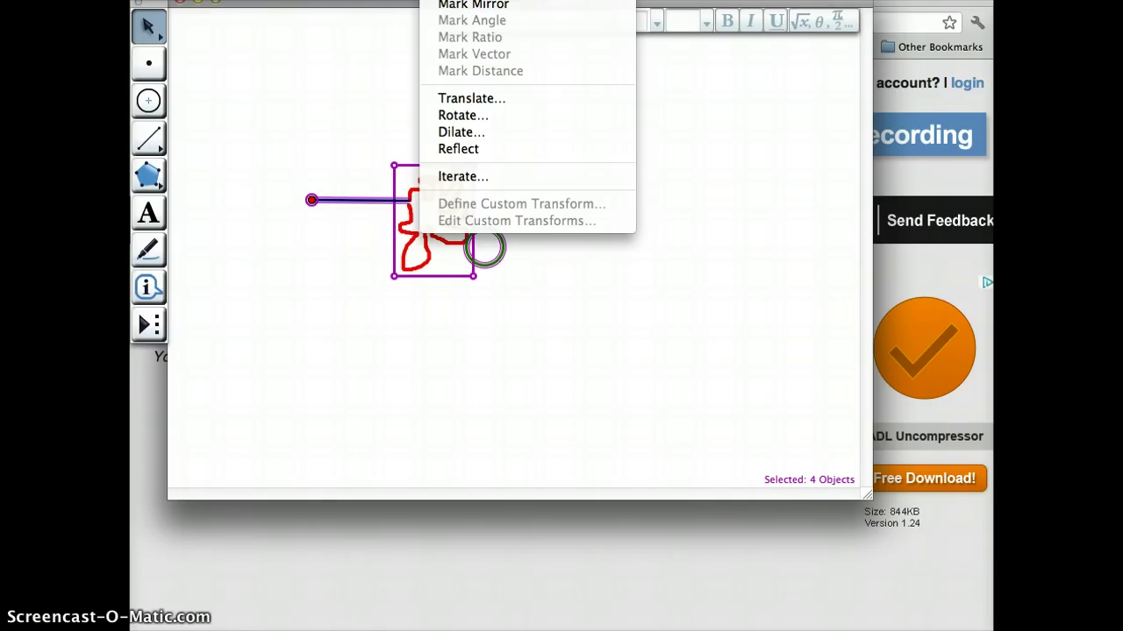
pyautogui.click(465, 117)
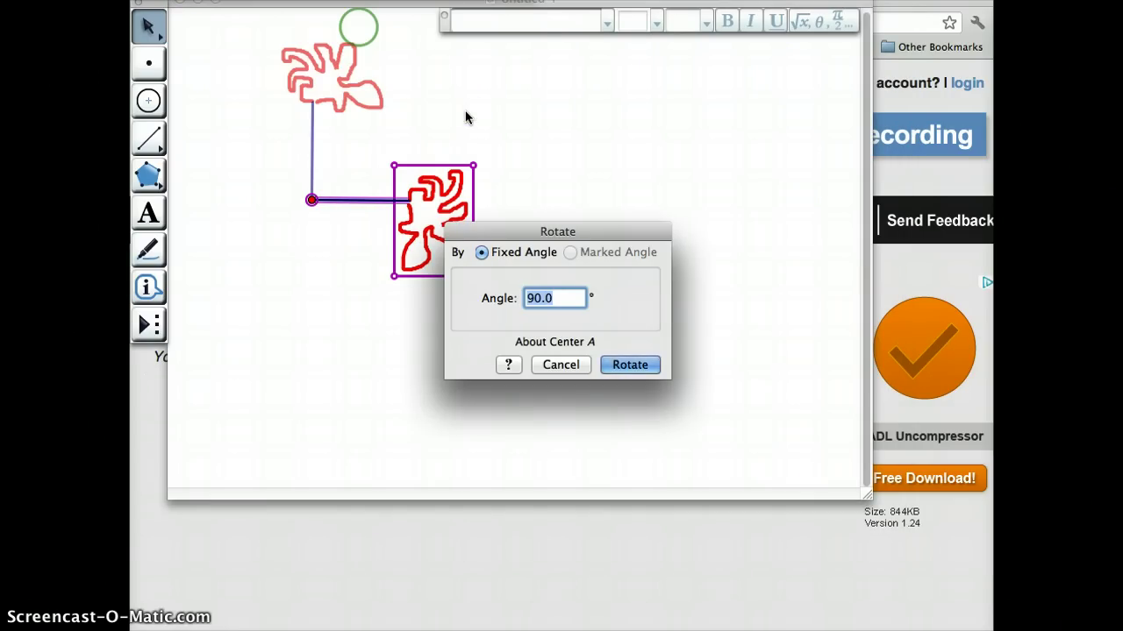
pyautogui.click(515, 252)
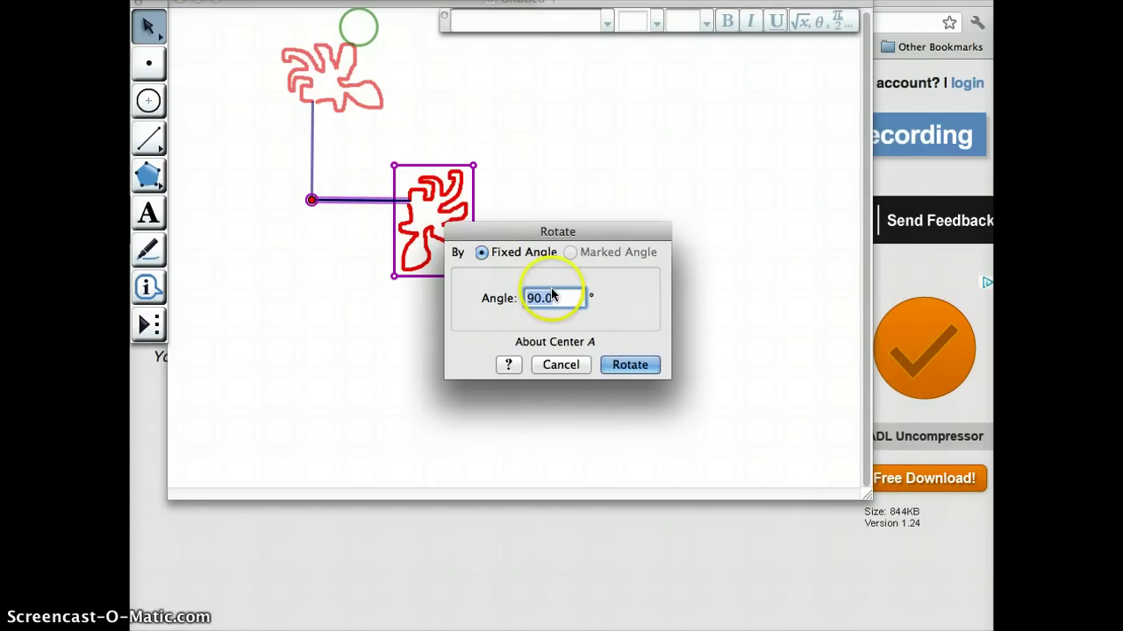
pyautogui.doubleClick(561, 299)
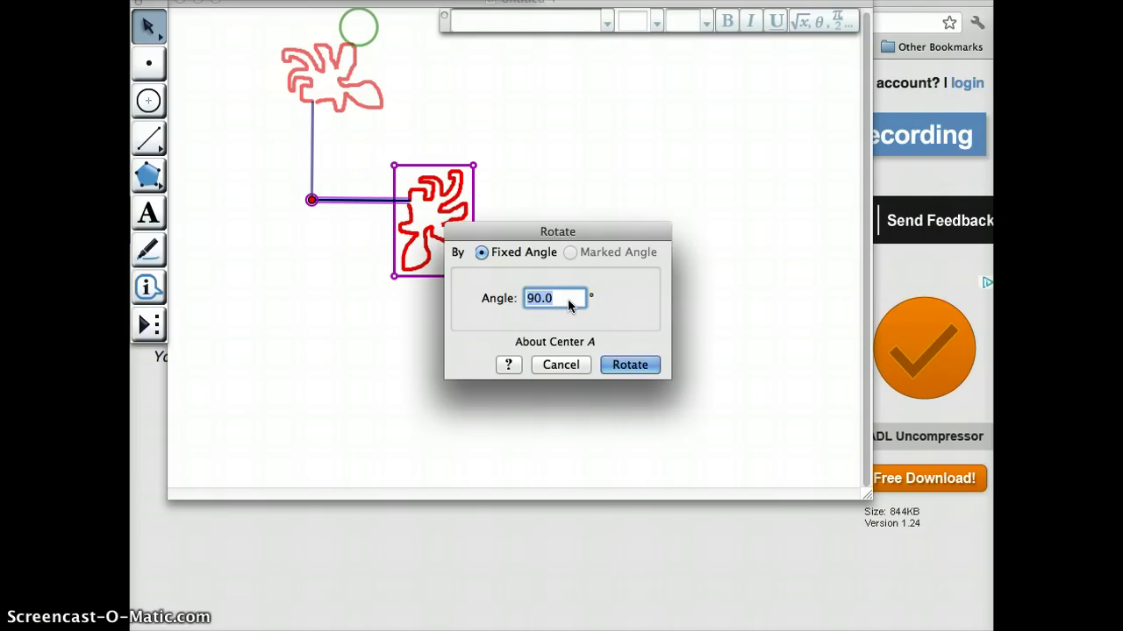
pyautogui.write('45')
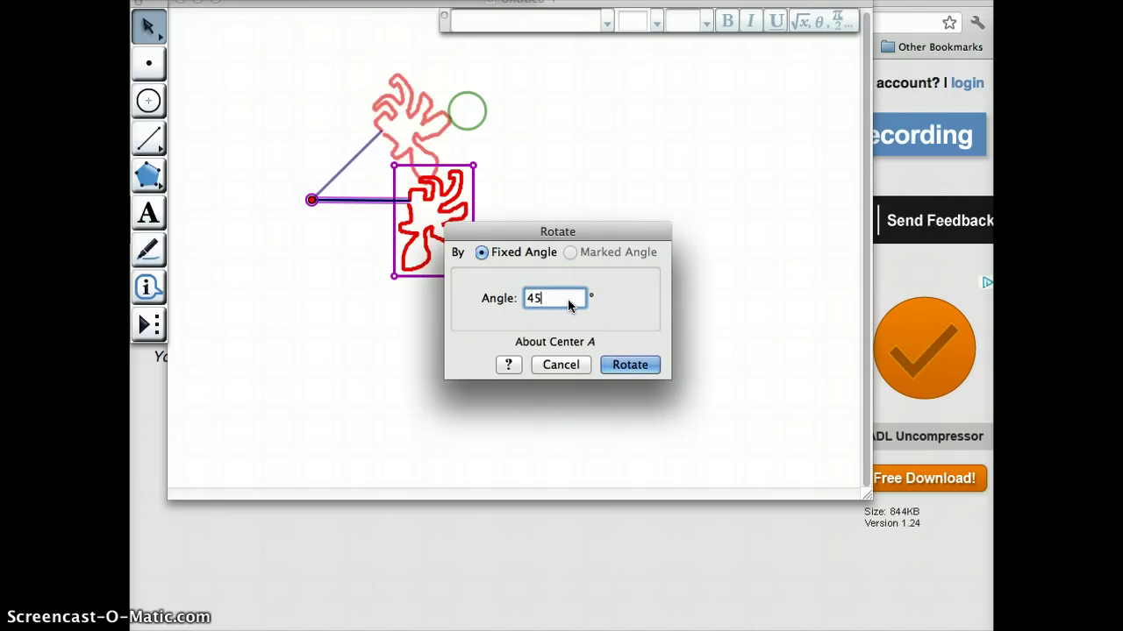
pyautogui.click(642, 301)
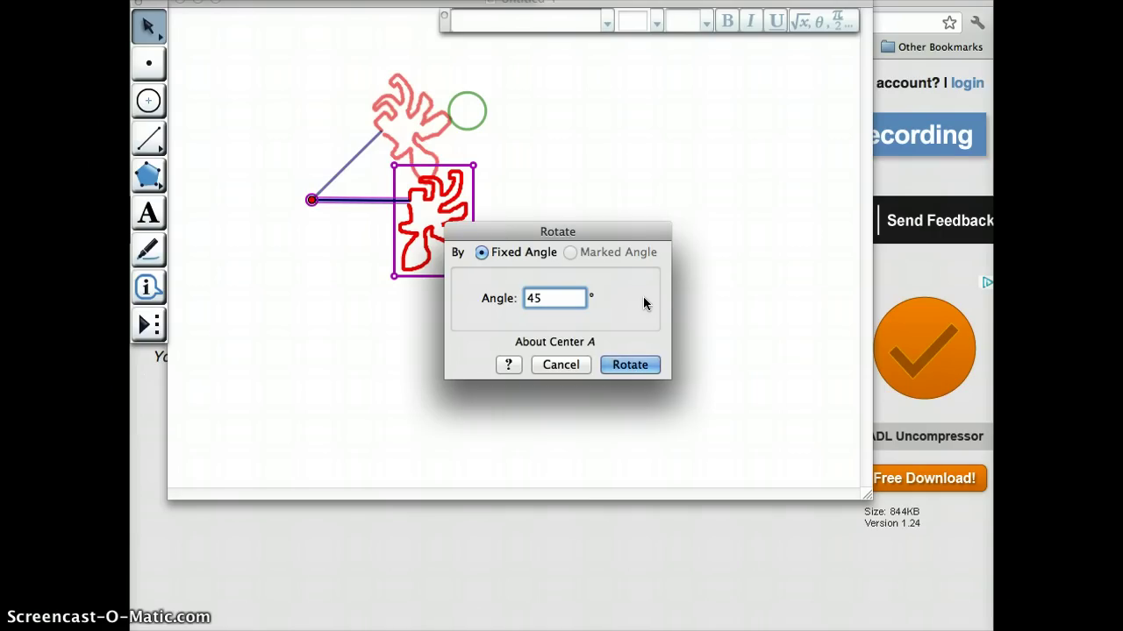
pyautogui.click(629, 365)
pyautogui.click(628, 365)
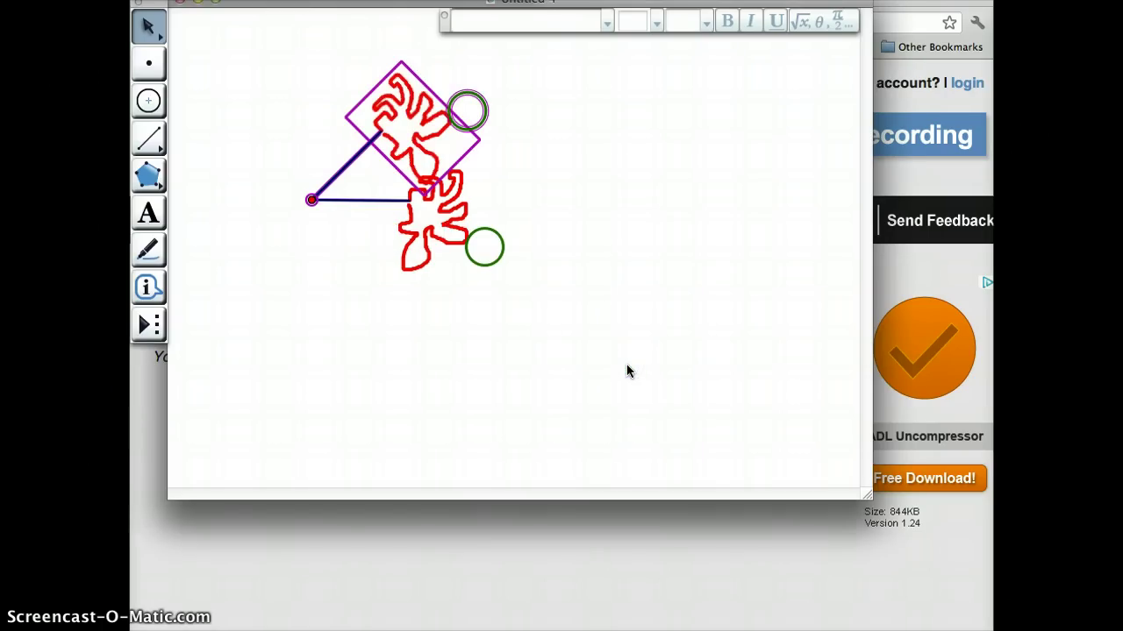
# Step: Add two more counterclockwise copies of the motif by rotating the newest copy 45° about the same center each time
pyautogui.click(321, 28)
pyautogui.click(449, 2)
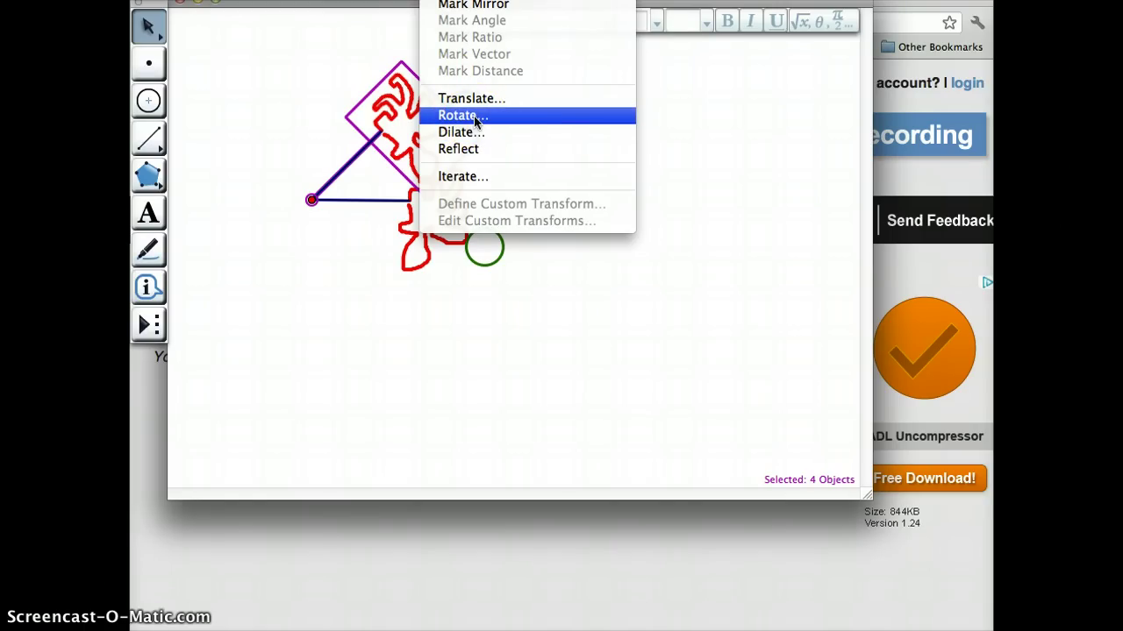
pyautogui.click(475, 121)
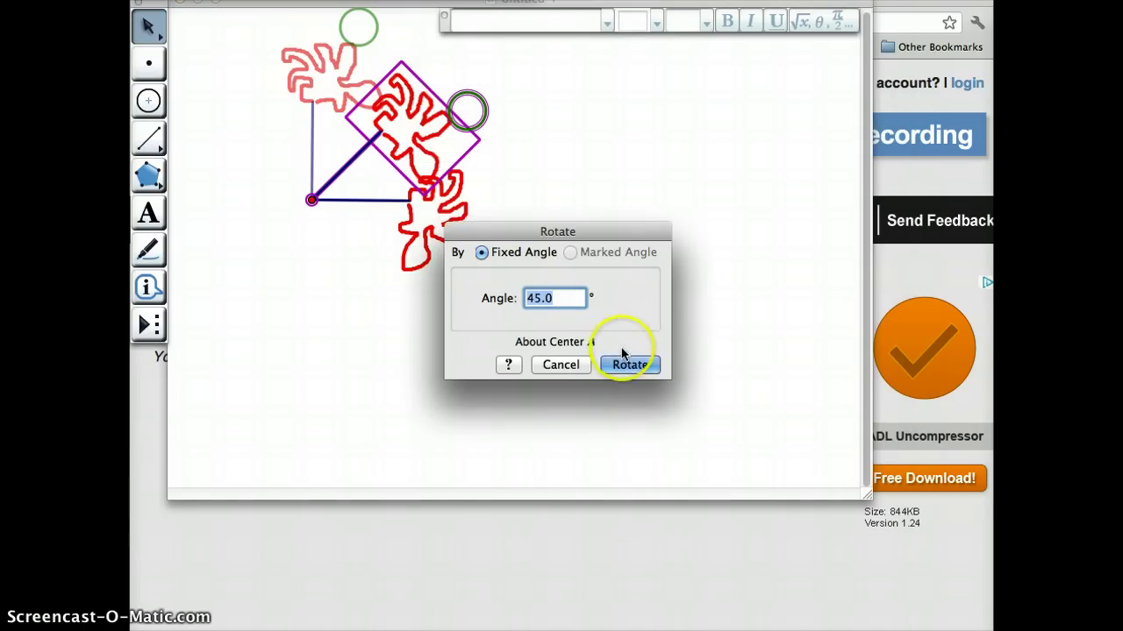
pyautogui.click(625, 358)
pyautogui.click(449, 2)
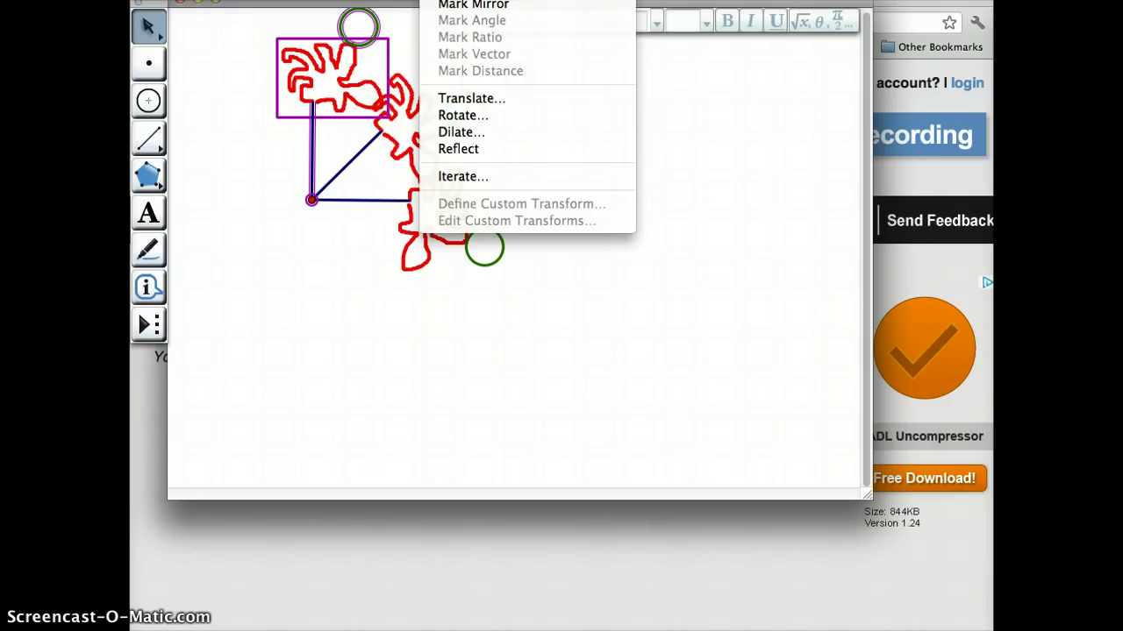
pyautogui.click(474, 117)
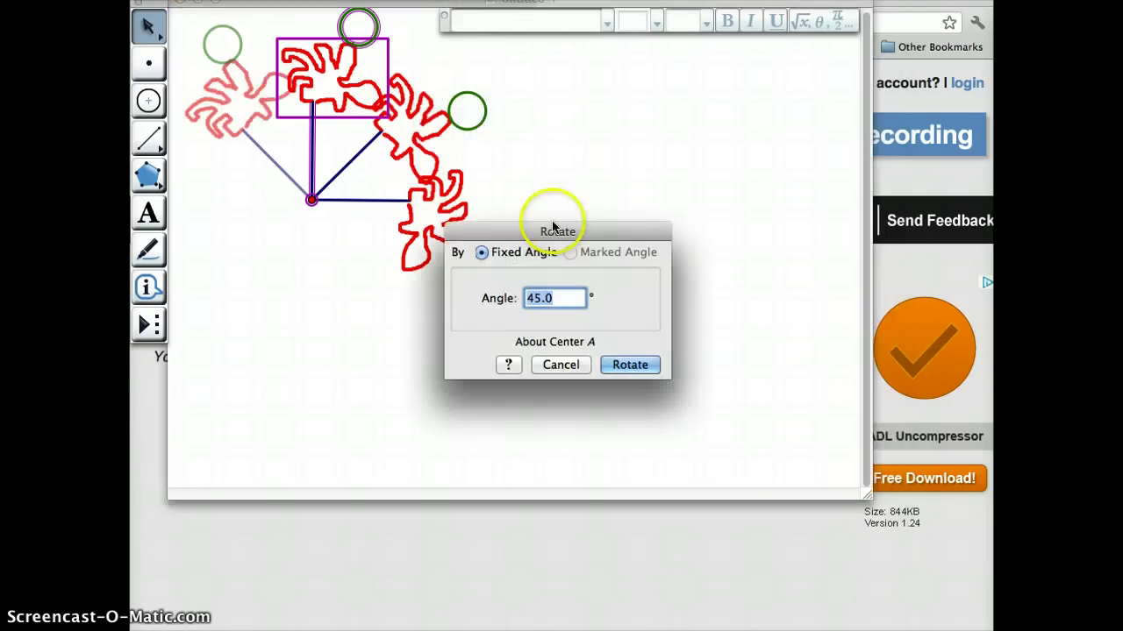
pyautogui.click(624, 362)
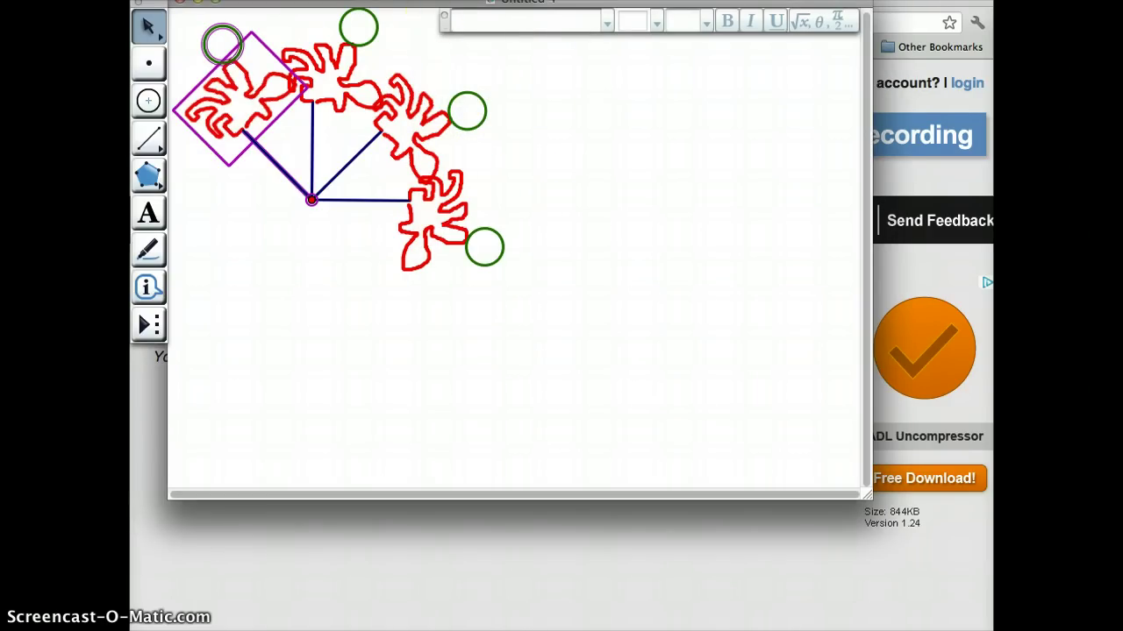
# Step: Continue the ring with three further 45° rotations of the newest copy, until a copy sits directly below the center
pyautogui.click(449, 1)
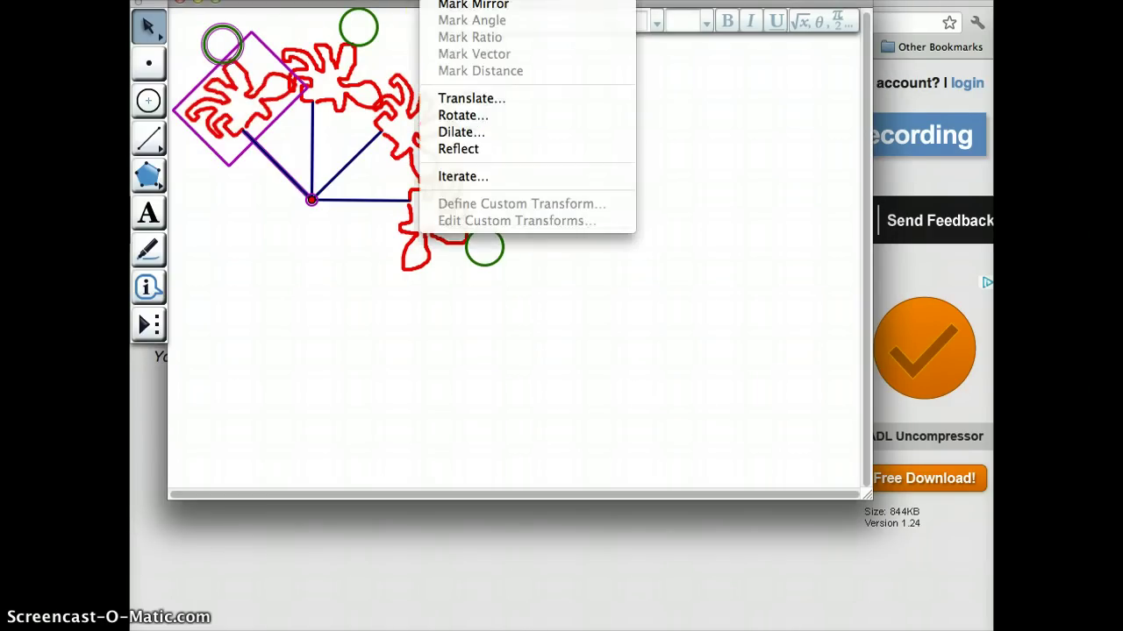
pyautogui.click(515, 117)
pyautogui.click(630, 363)
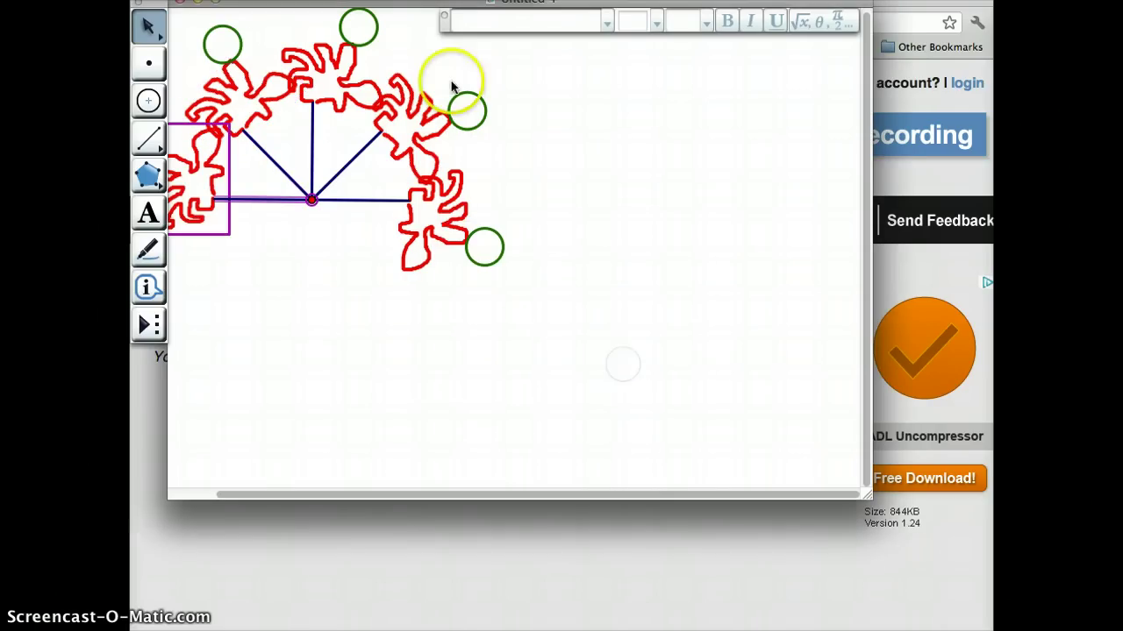
pyautogui.click(449, 2)
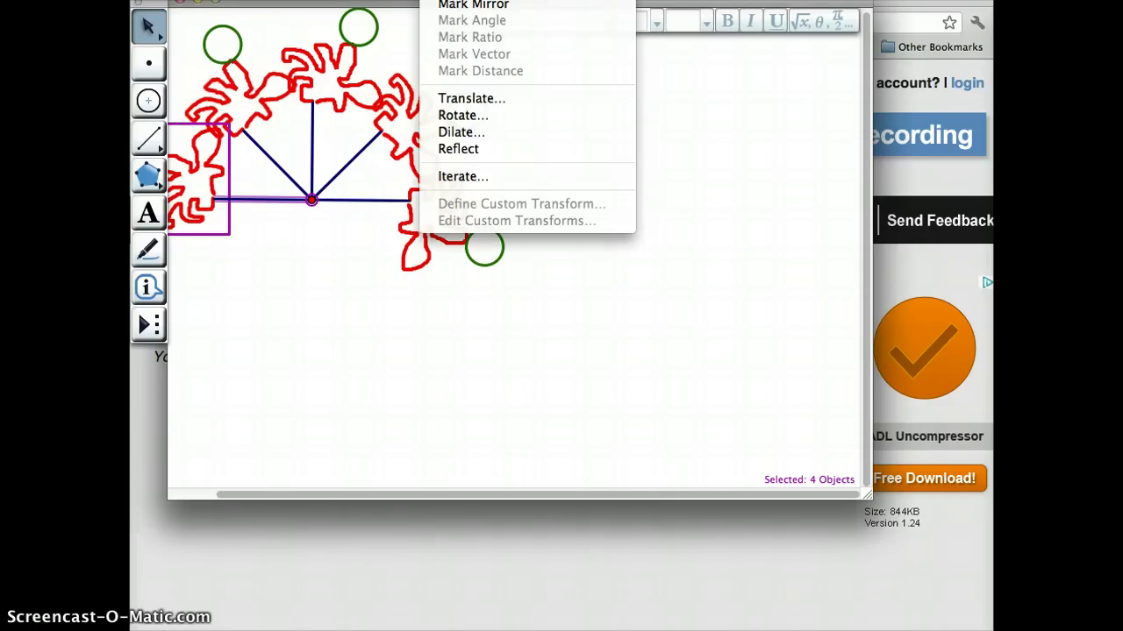
pyautogui.click(524, 116)
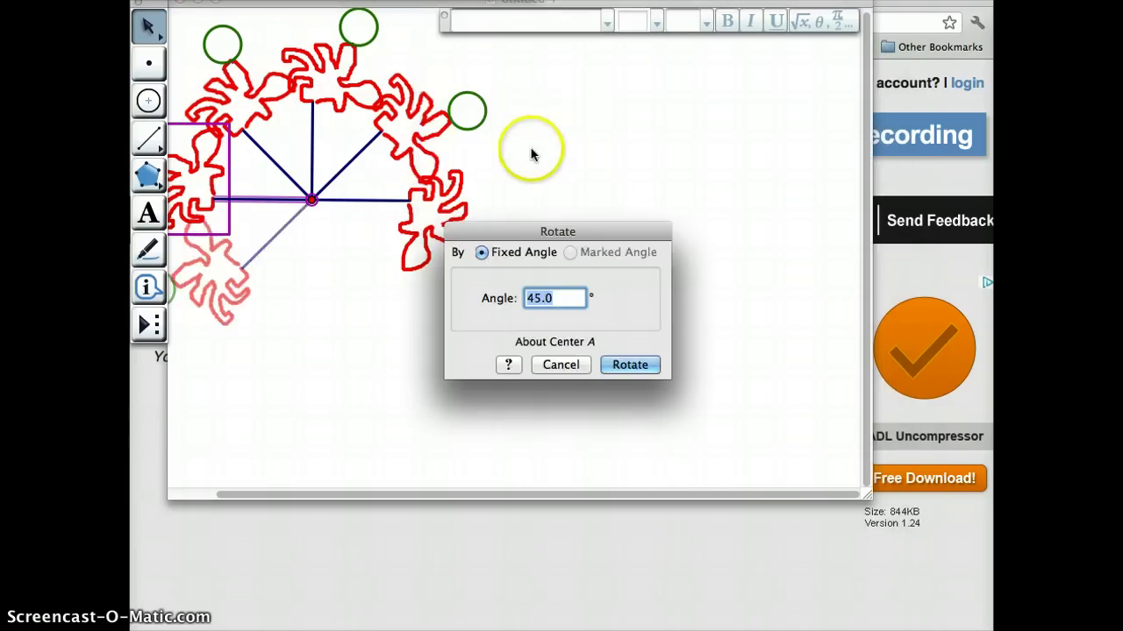
pyautogui.click(624, 365)
pyautogui.click(449, 2)
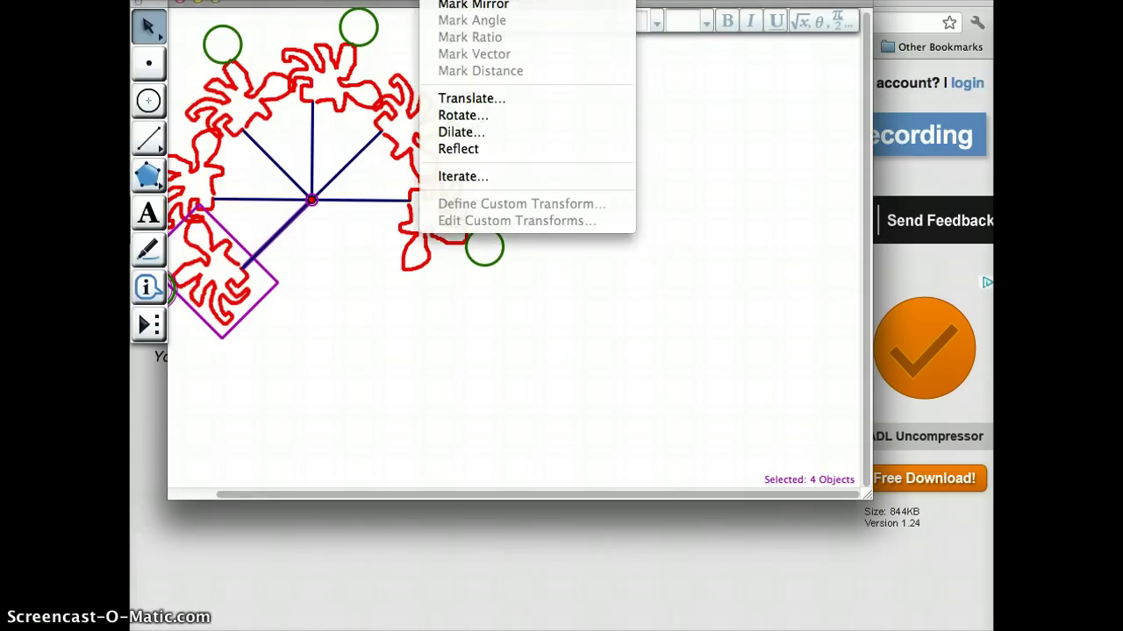
pyautogui.click(469, 116)
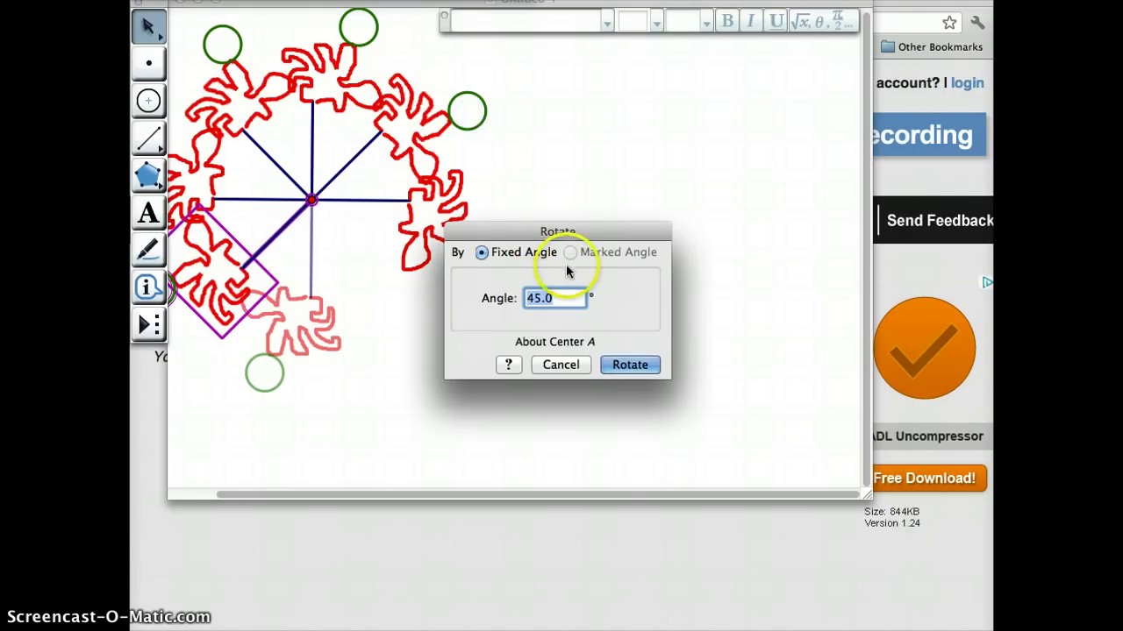
pyautogui.click(628, 365)
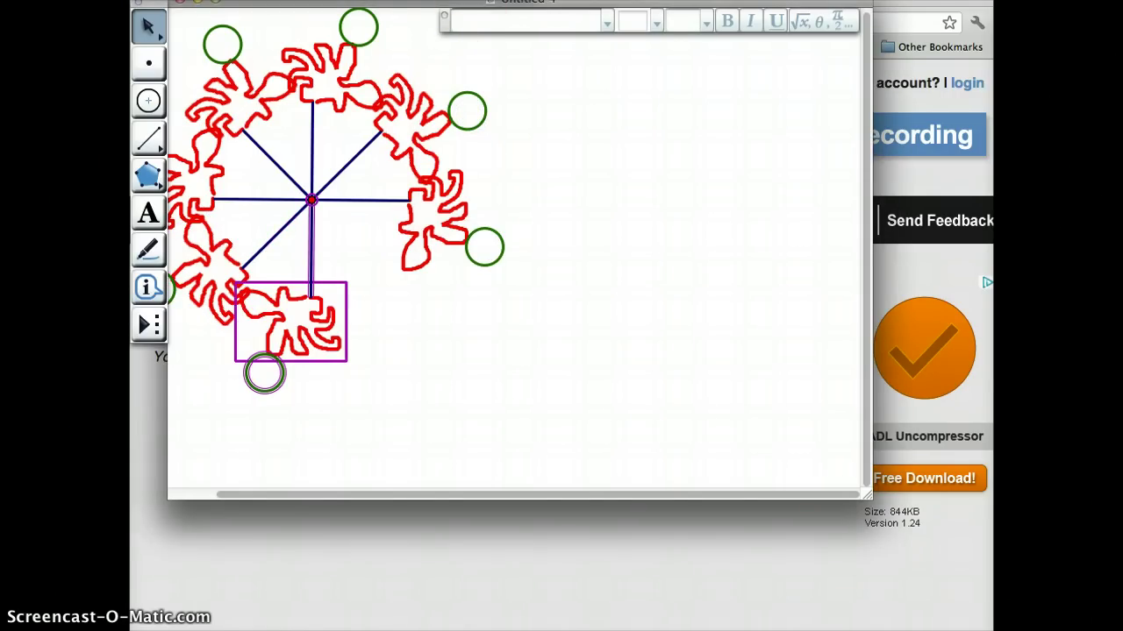
pyautogui.click(449, 2)
pyautogui.click(508, 107)
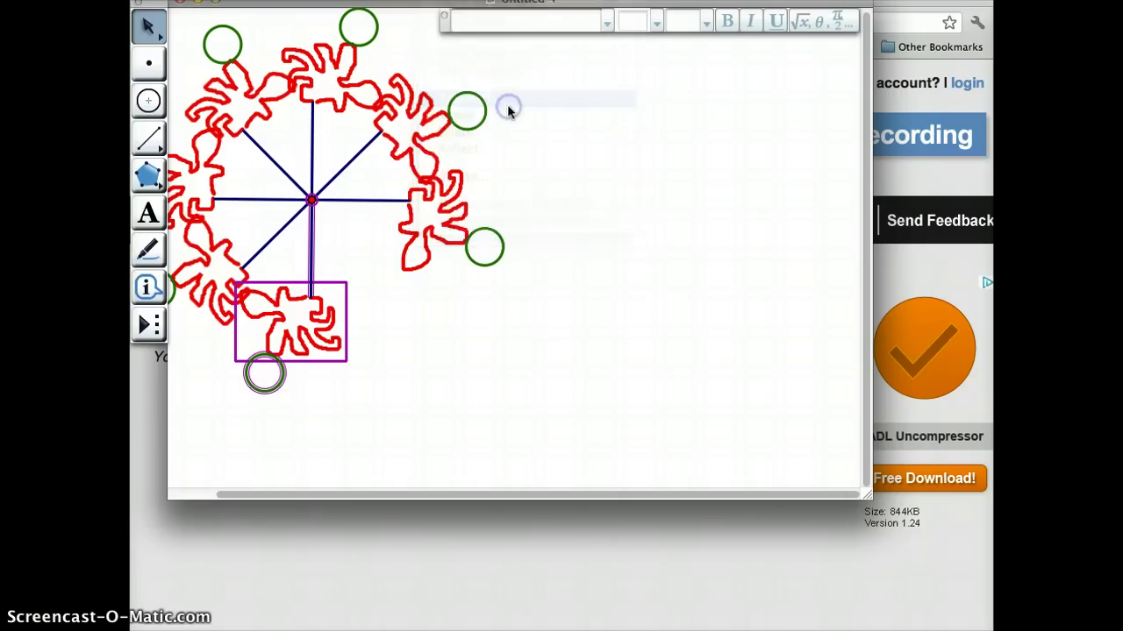
pyautogui.click(576, 461)
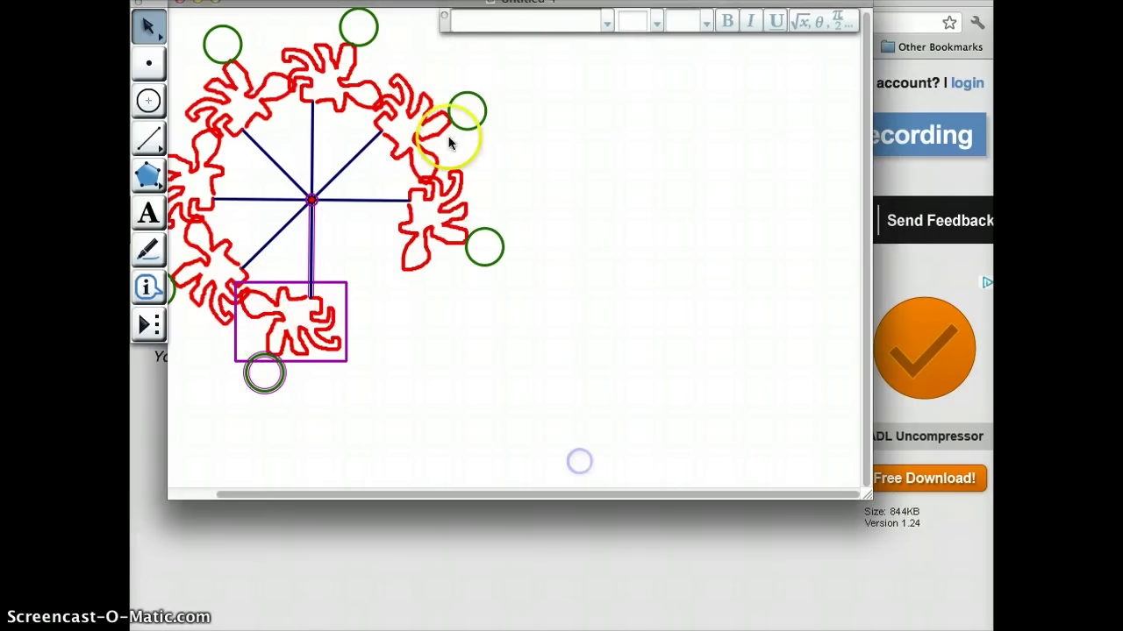
# Step: Complete the ring by rotating the copy directly below the center another 45° about the same center point
pyautogui.click(449, 143)
pyautogui.click(449, 1)
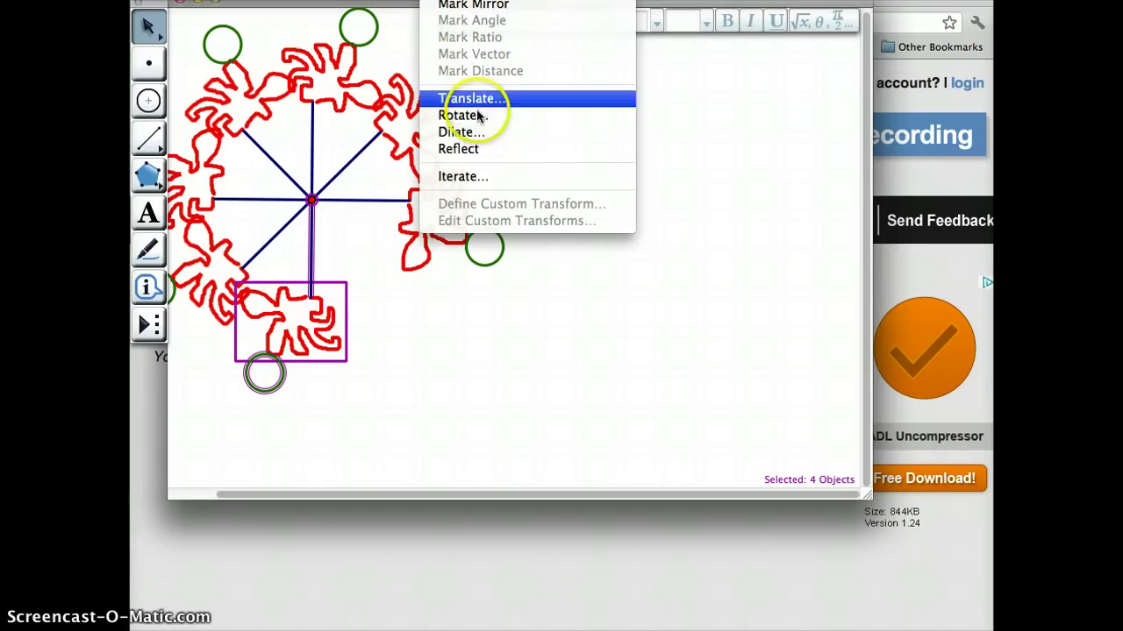
pyautogui.click(474, 115)
pyautogui.click(624, 363)
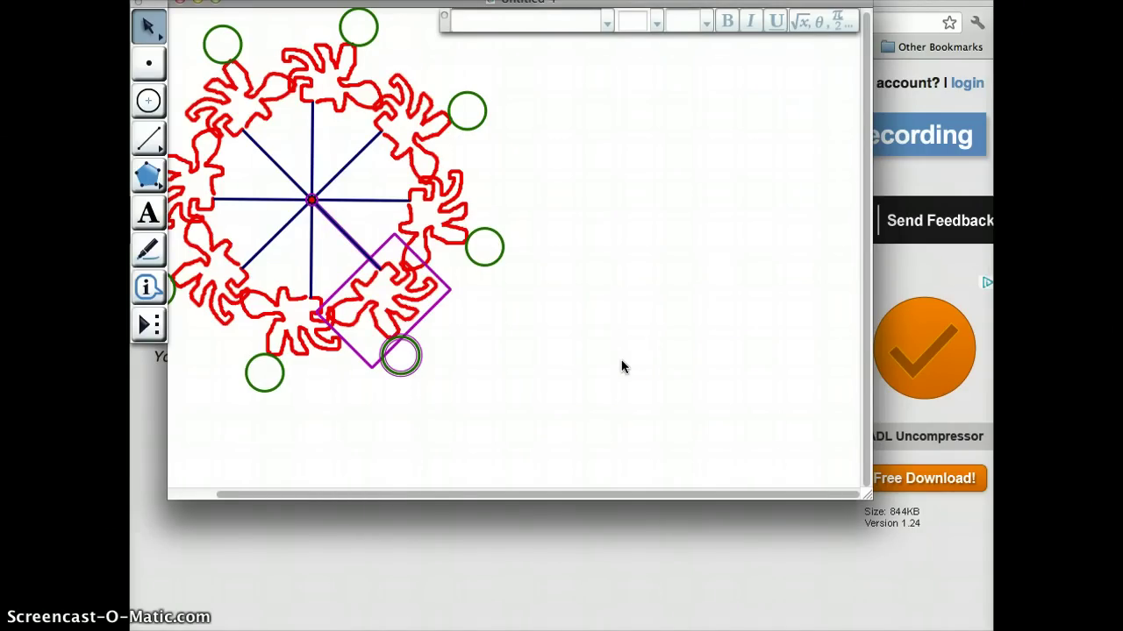
# Step: Select the whole ring design, including every segment, freehand drawing, circle and the center point, and switch to the Microsoft Word document
pyautogui.click(639, 339)
pyautogui.click(627, 400)
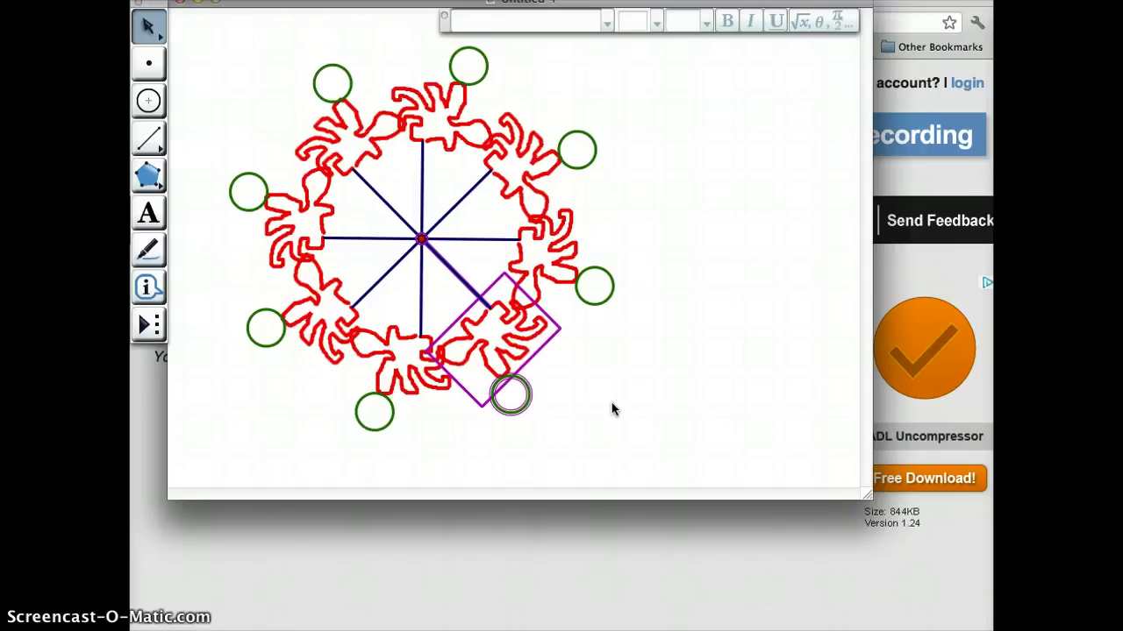
pyautogui.click(216, 67)
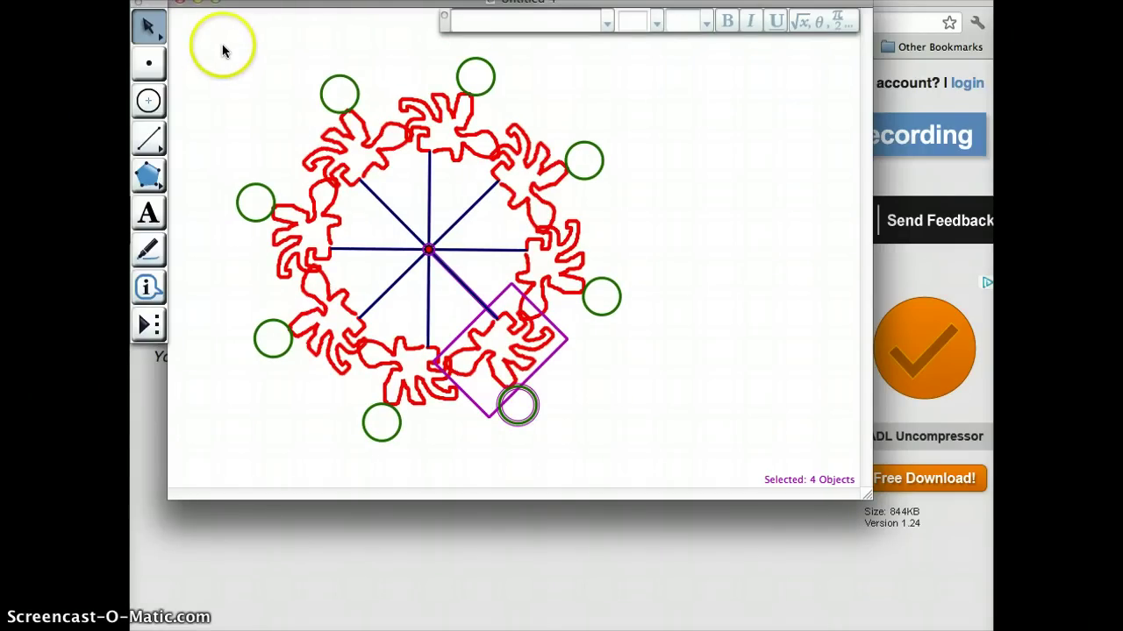
pyautogui.moveTo(472, 332)
pyautogui.mouseDown()
pyautogui.moveTo(556, 383)
pyautogui.moveTo(596, 438)
pyautogui.moveTo(656, 462)
pyautogui.mouseUp()
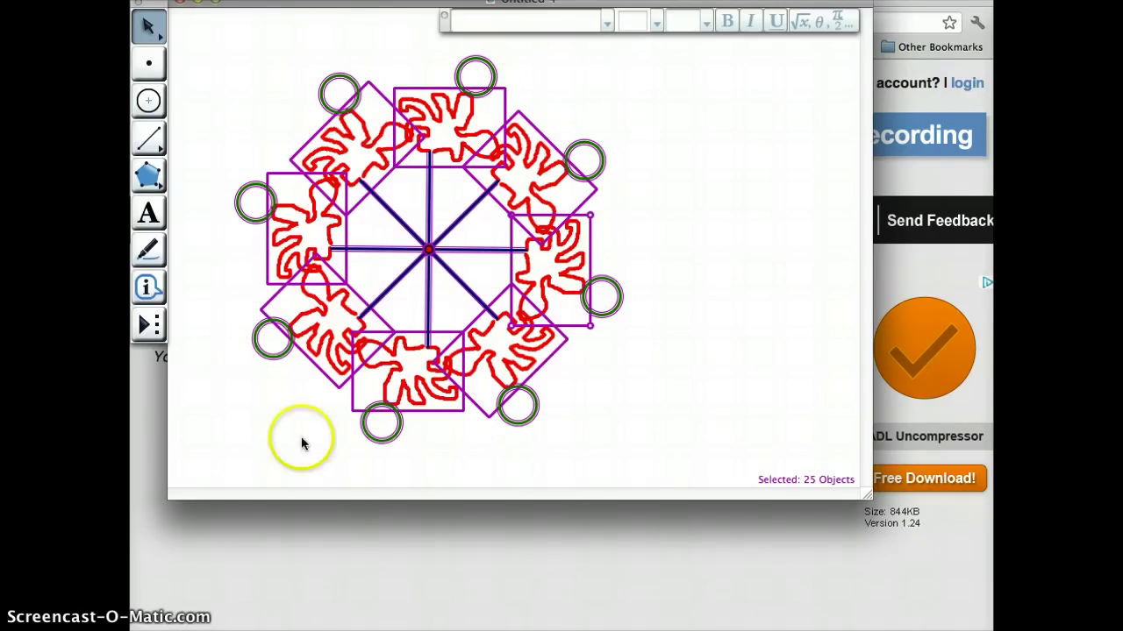
pyautogui.click(109, 348)
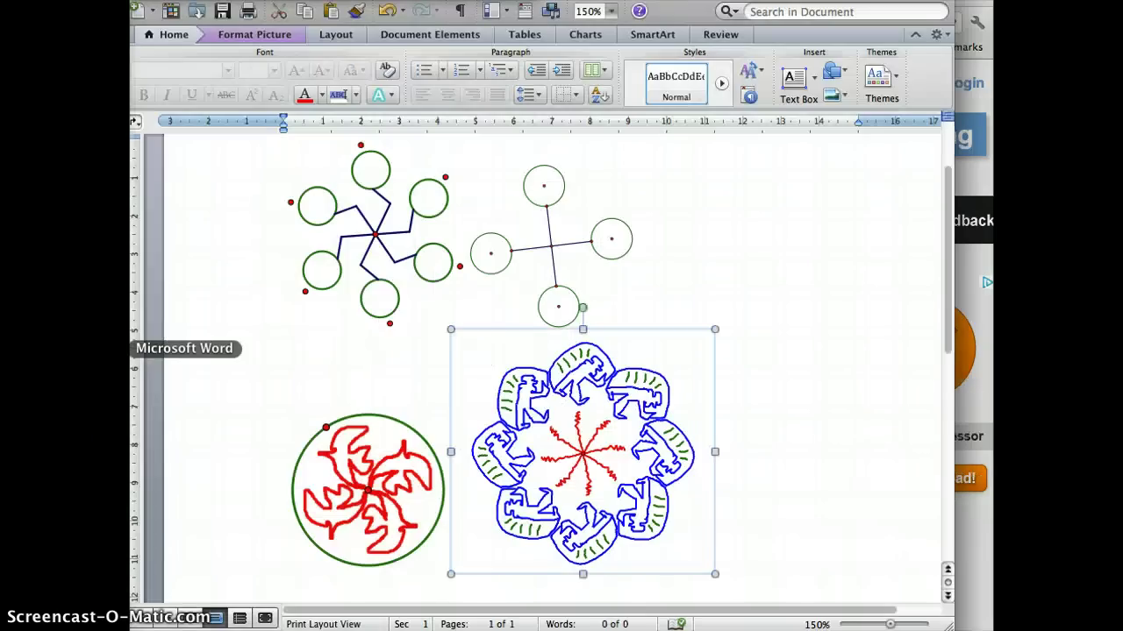